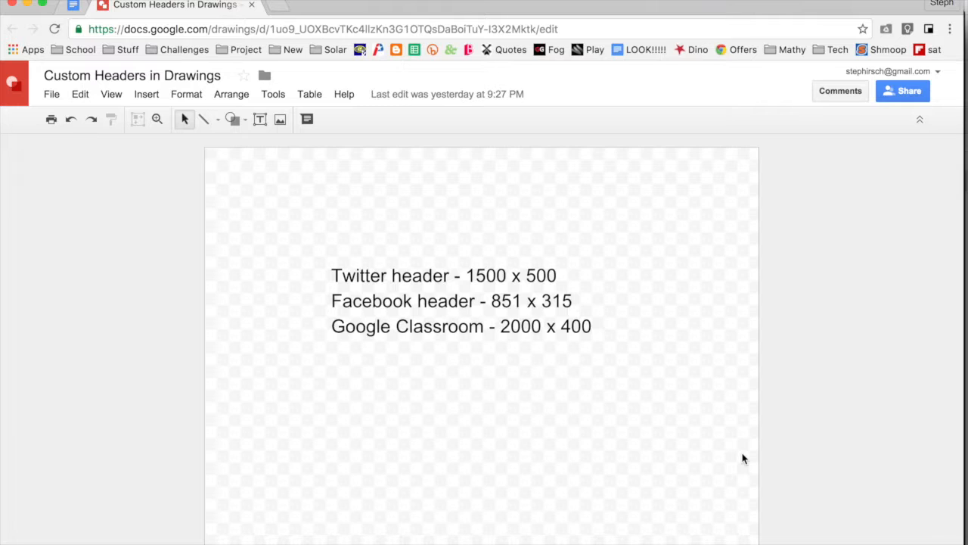
Move the header-sizes text box slightly down and to the right, and highlight its Twitter dimensions 1500 x 500.
click(394, 263)
drag(406, 259, 413, 279)
click(594, 276)
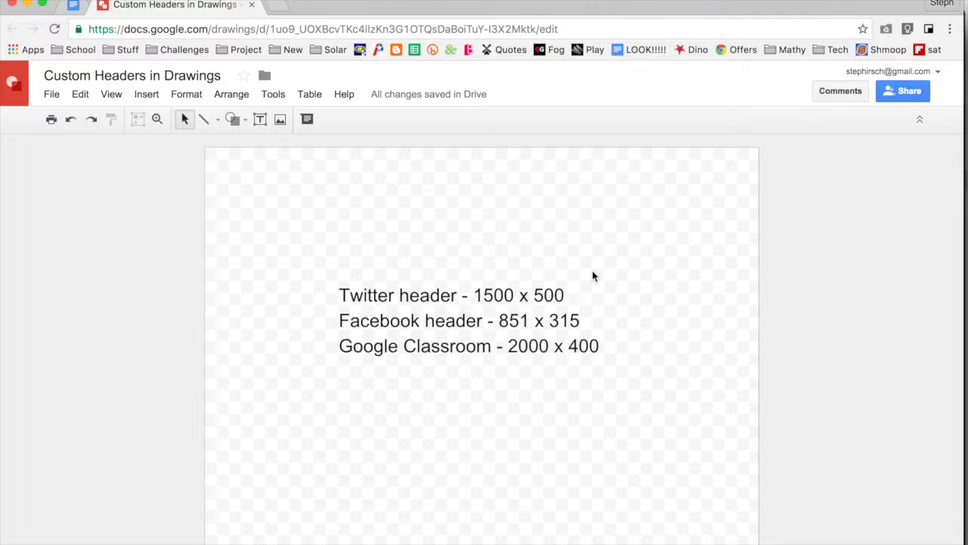
drag(566, 296, 472, 297)
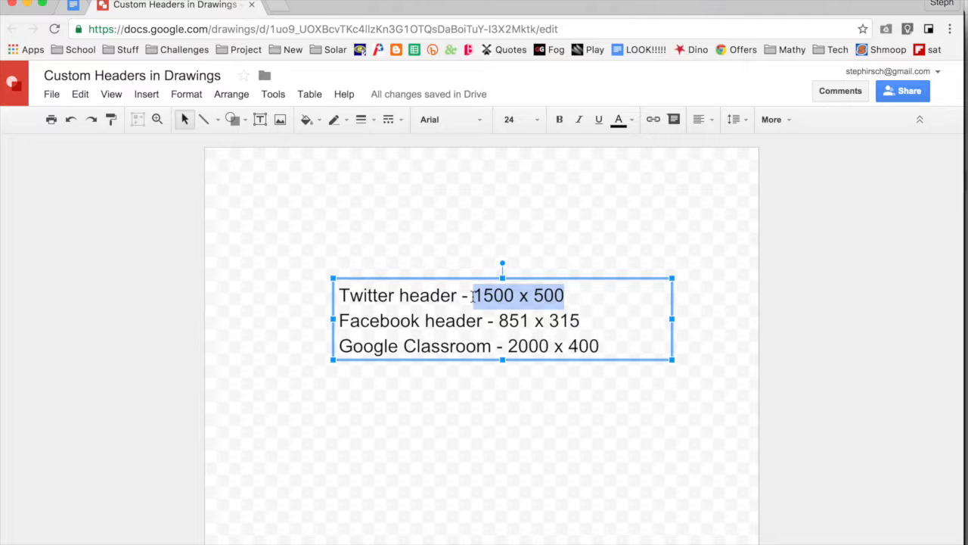
click(222, 331)
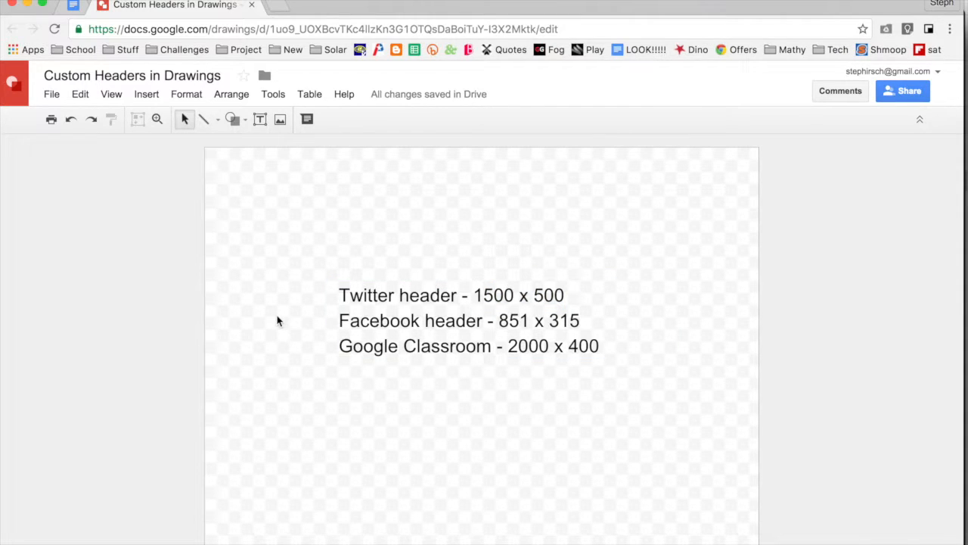
Open the page setup and choose a custom page size measured in pixels.
click(50, 101)
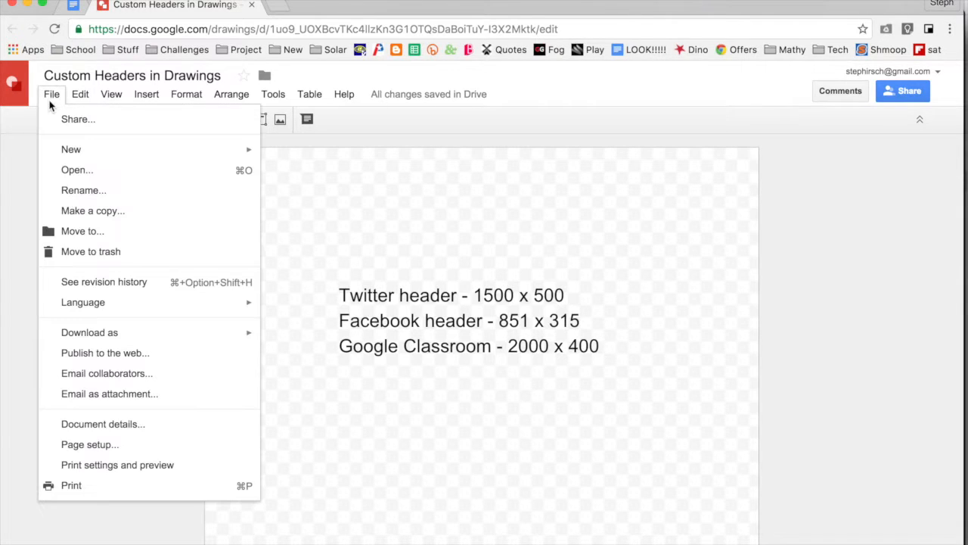
click(121, 445)
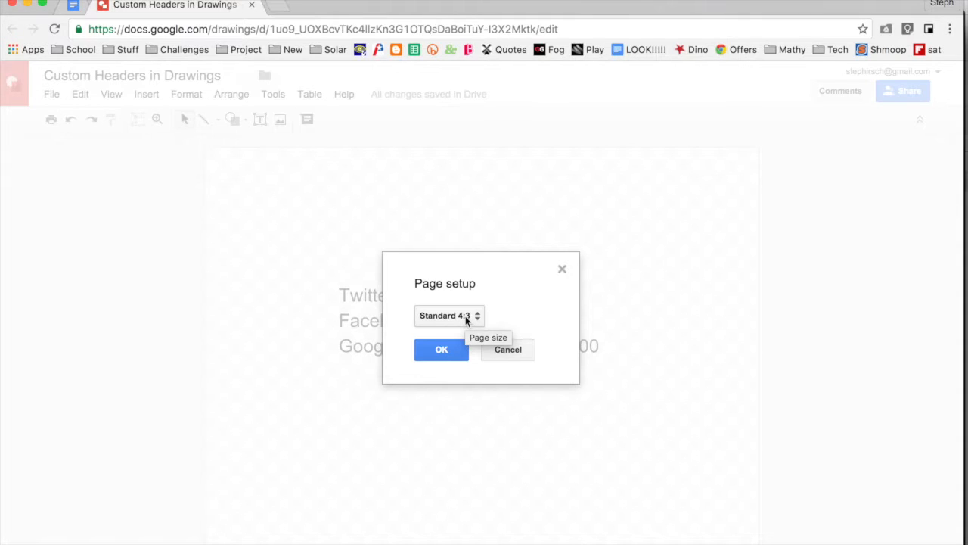
click(466, 318)
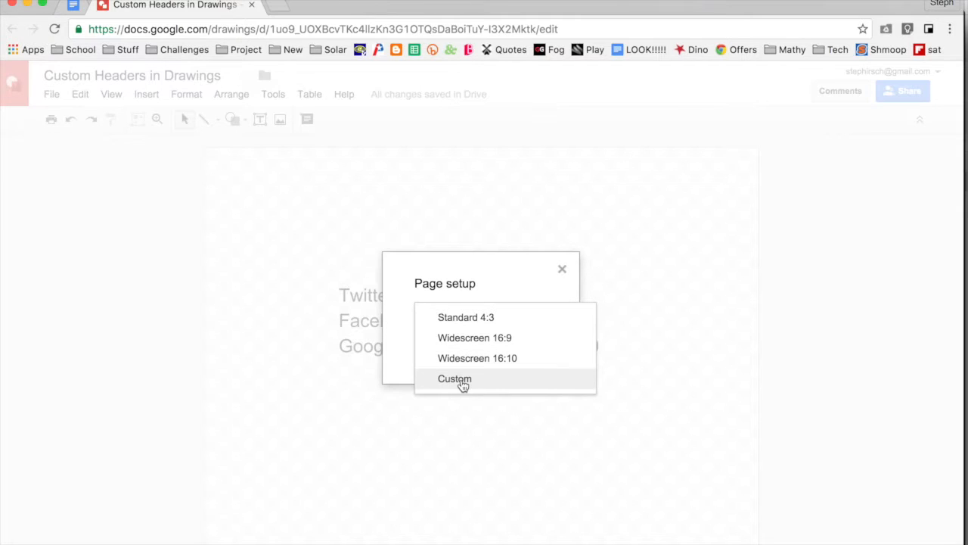
click(456, 379)
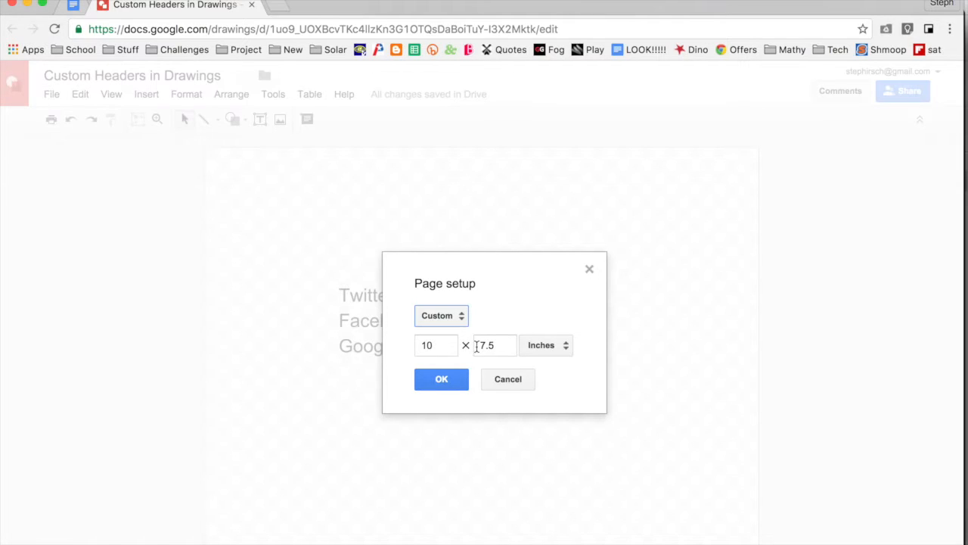
click(545, 348)
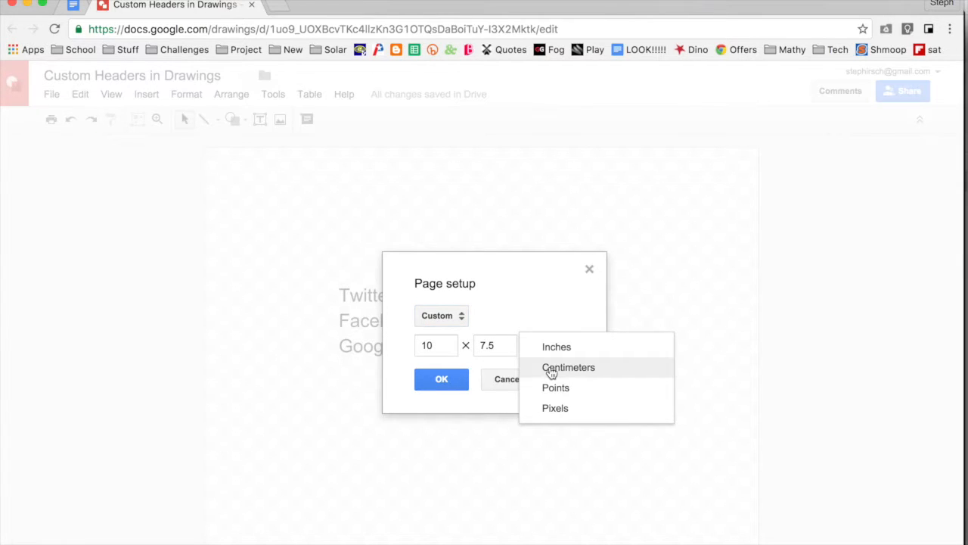
click(554, 408)
Set the custom page size to 1500 x 500 pixels and apply it.
click(447, 346)
drag(447, 346, 405, 345)
text(1500)
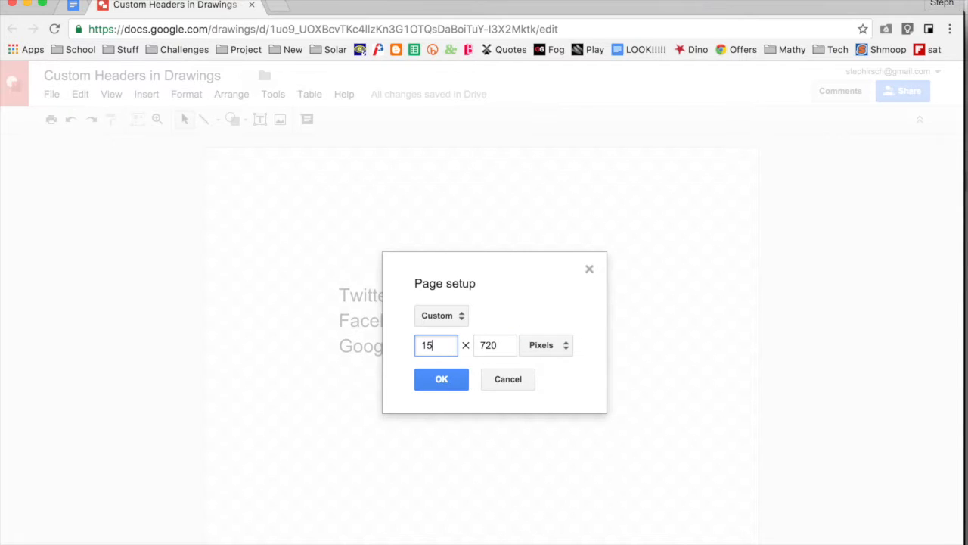
click(506, 346)
key(BackSpace)
key(BackSpace)
key(BackSpace)
text(500)
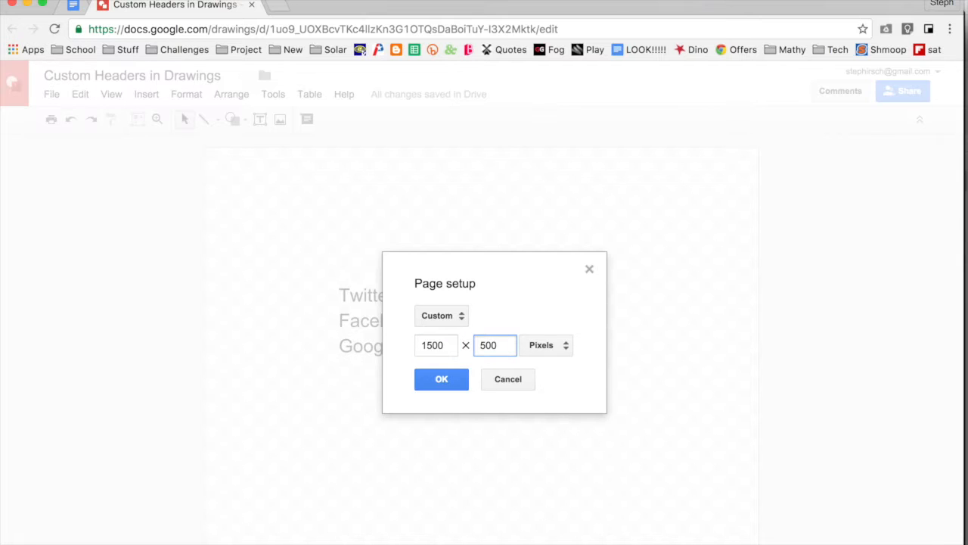
click(418, 383)
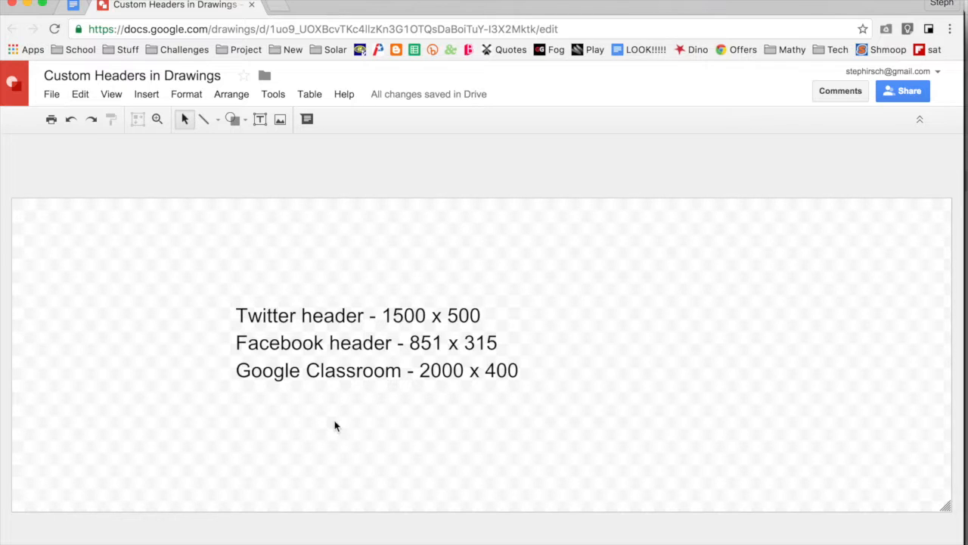
Resize the text box so its frame closely encloses all three header-size lines.
click(321, 325)
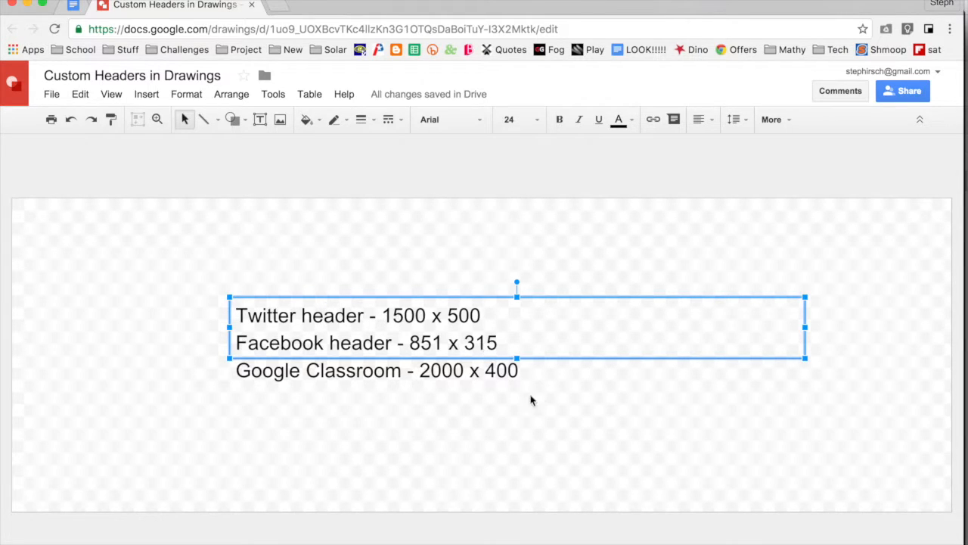
drag(516, 359, 518, 399)
drag(805, 346, 554, 348)
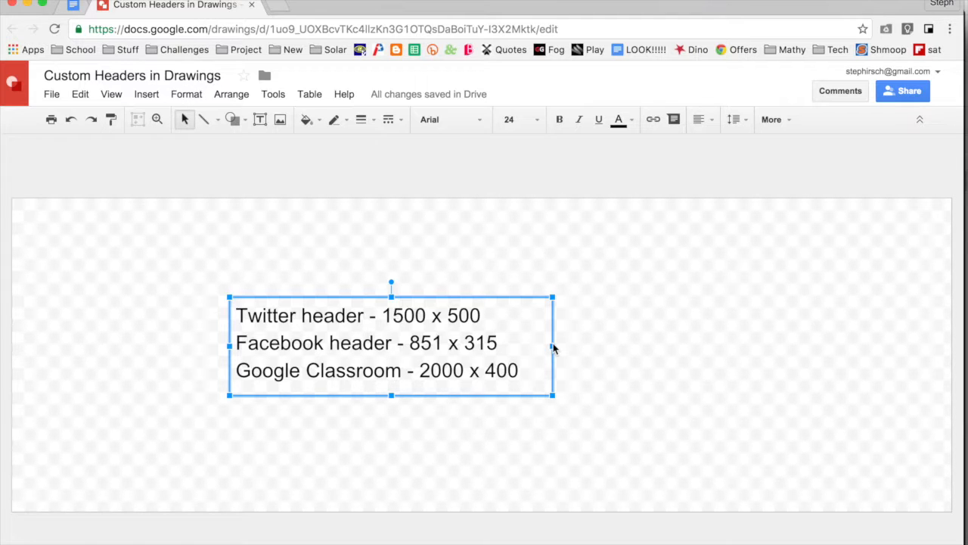
click(489, 269)
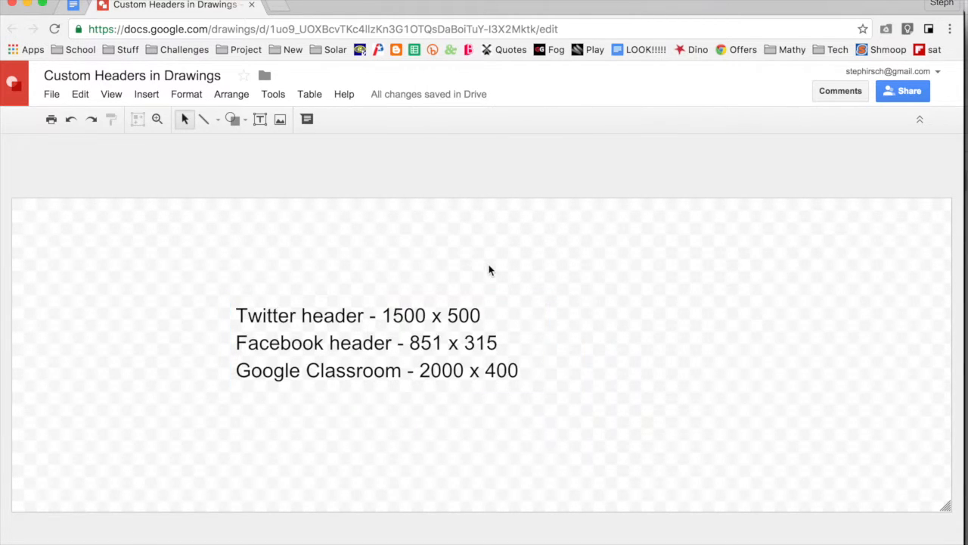
Draw an upright rectangle on the canvas to the right of the header-sizes text.
click(384, 342)
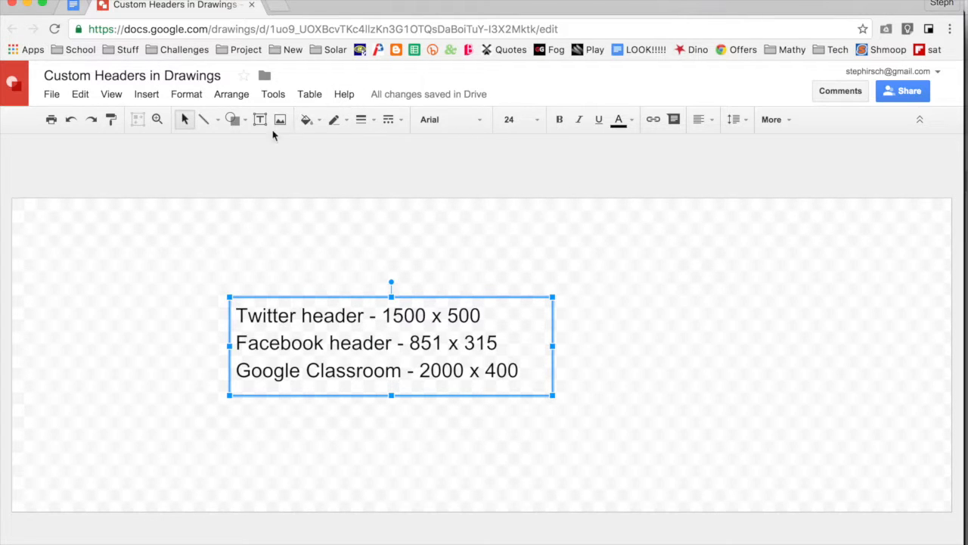
click(236, 120)
mouse_move(242, 145)
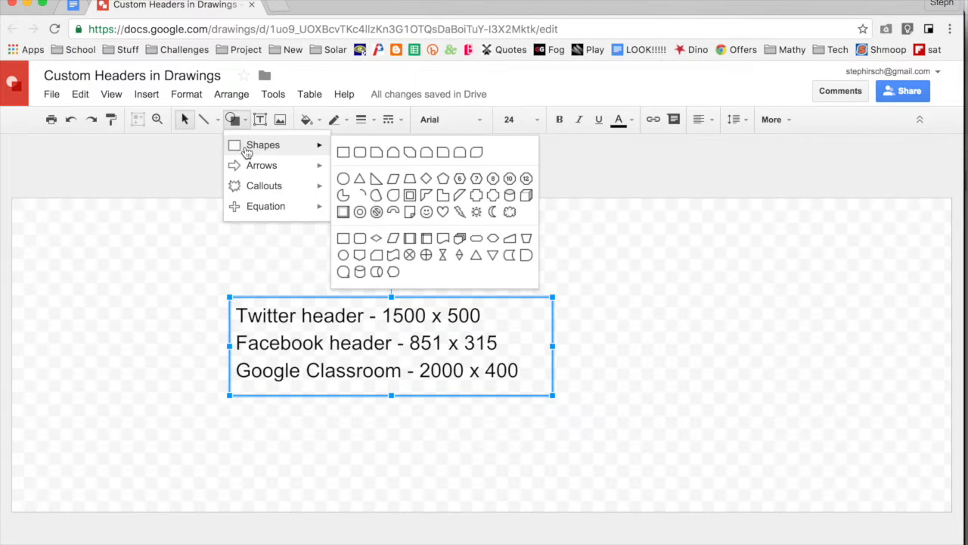
click(342, 151)
drag(640, 268, 754, 408)
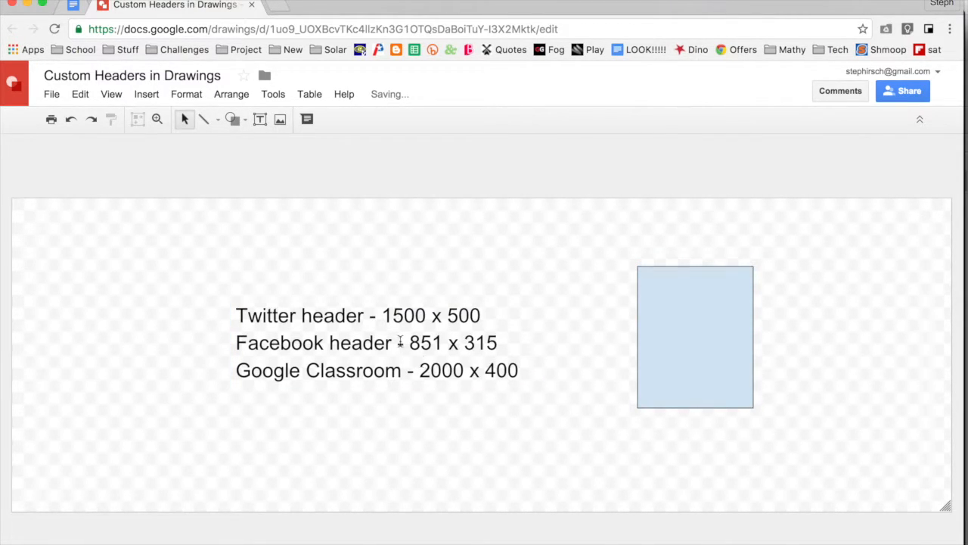
Try the Widescreen 16:10 page size with the rectangle on the canvas, and undo the page size change.
click(51, 97)
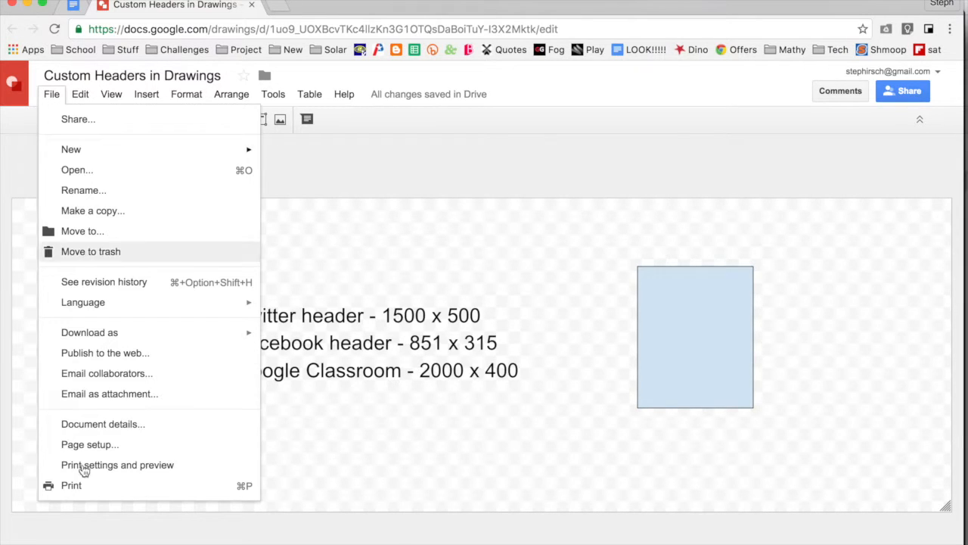
click(88, 446)
click(446, 303)
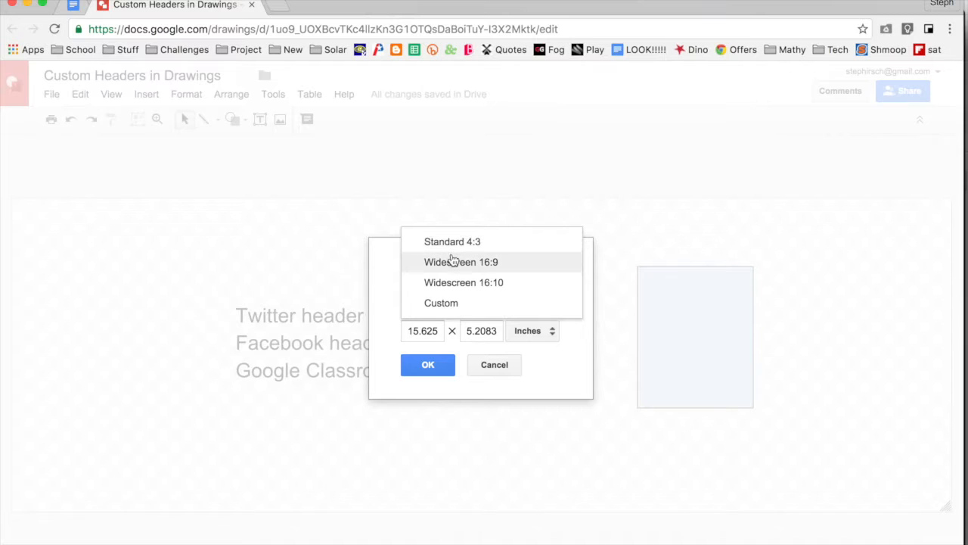
click(451, 282)
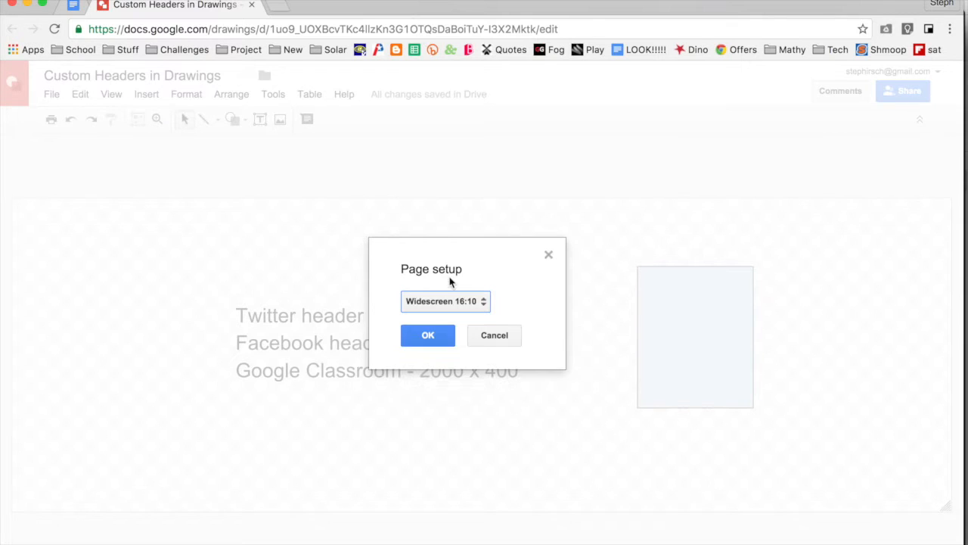
click(430, 340)
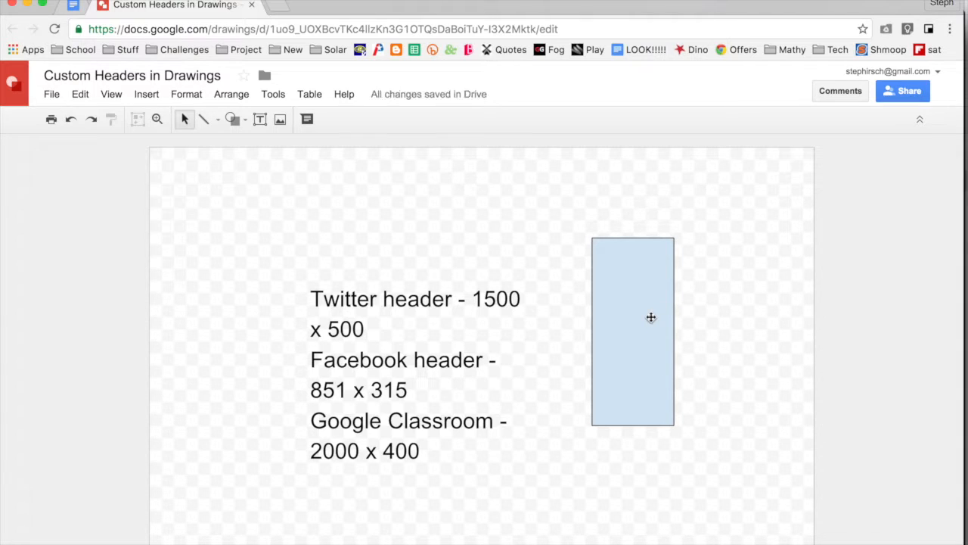
click(651, 318)
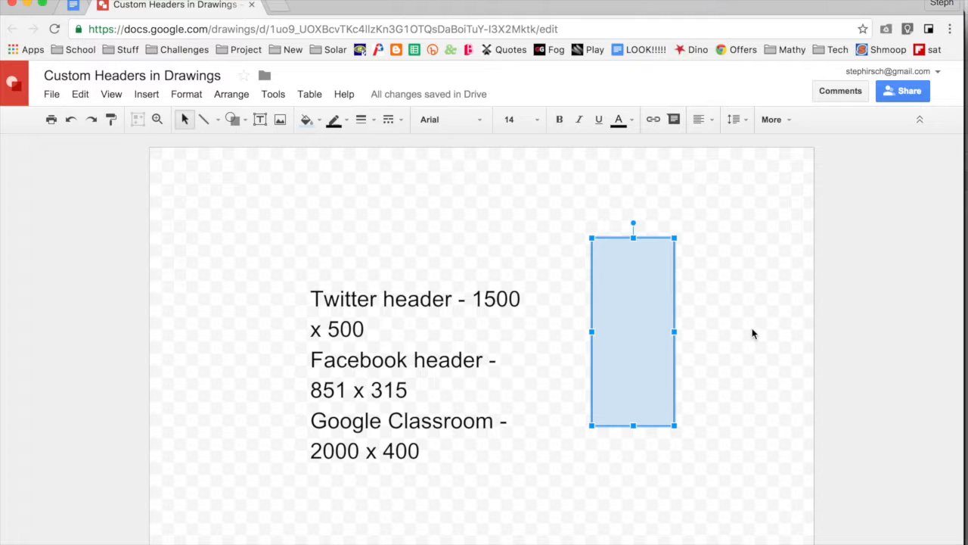
click(70, 121)
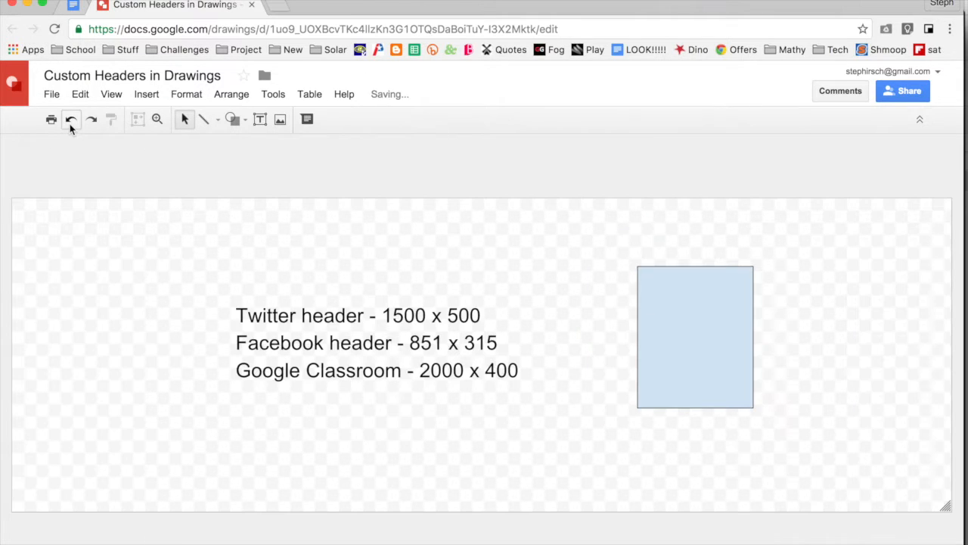
Cut the rectangle from the canvas and set the page size to Widescreen 16:10.
click(667, 337)
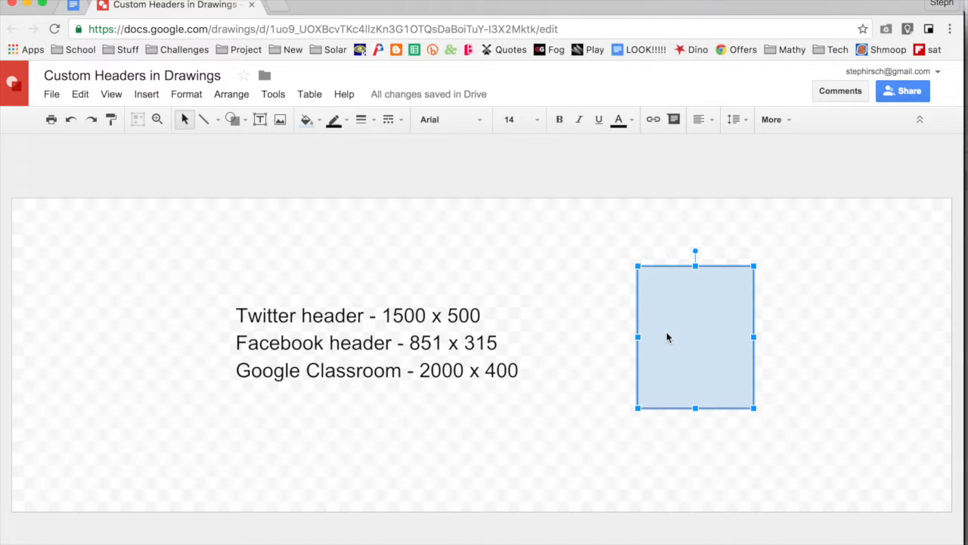
key(Delete)
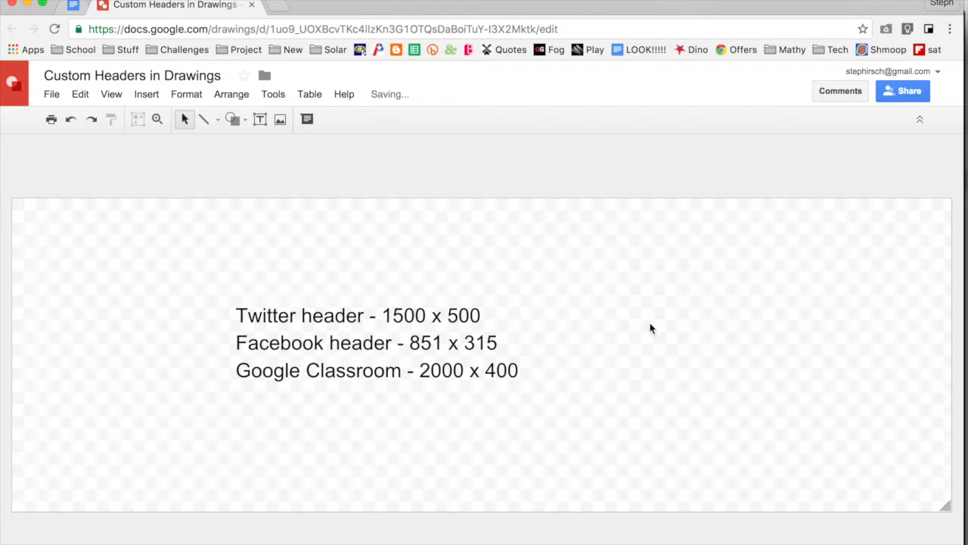
click(45, 95)
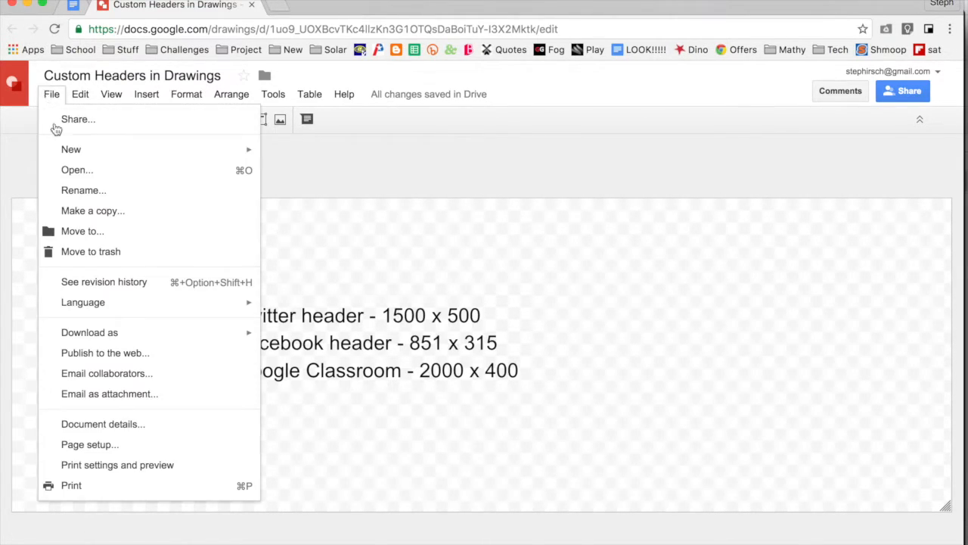
click(91, 444)
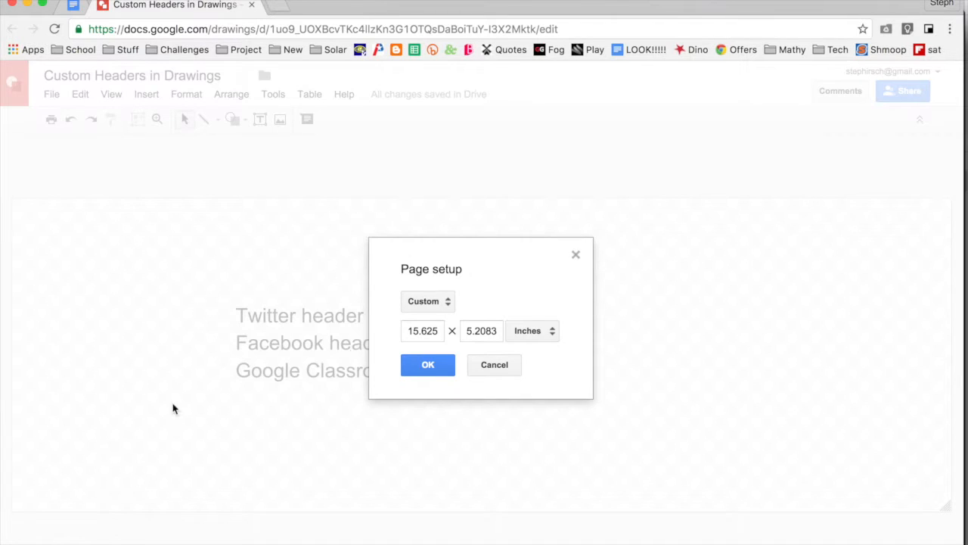
click(439, 303)
click(465, 285)
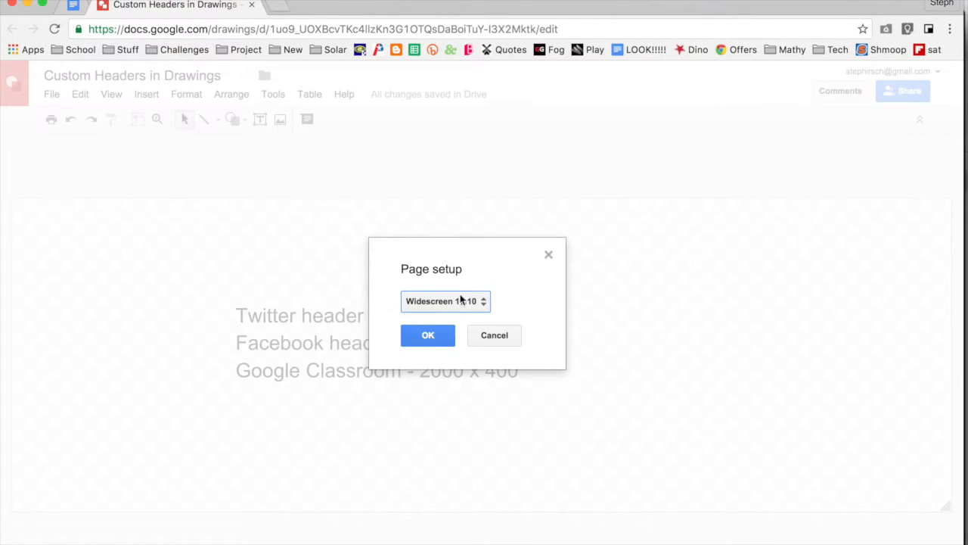
click(430, 335)
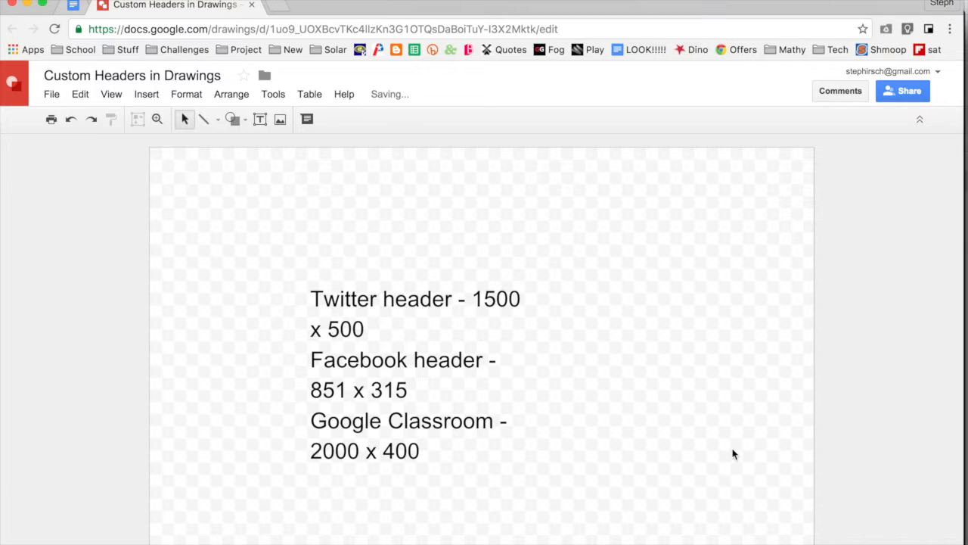
Paste the rectangle back into the drawing and move it onto the canvas beside the text.
key(ctrl+v)
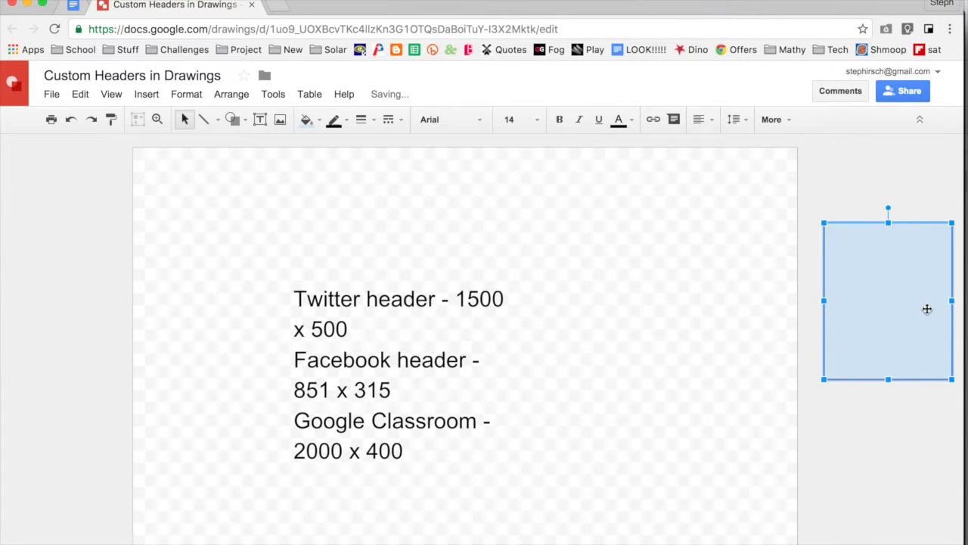
drag(878, 316, 652, 352)
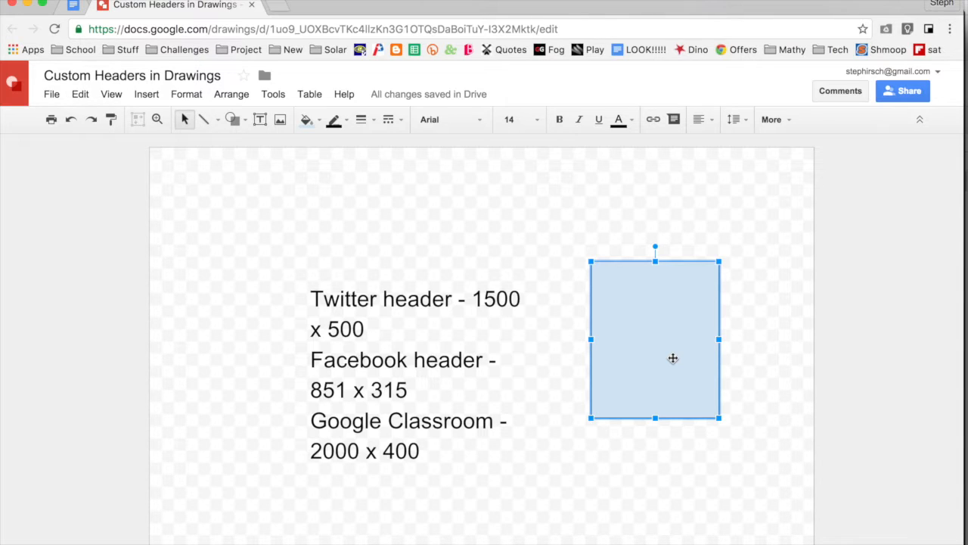
Look at the file formats offered for downloading the drawing, including PNG image, without downloading it.
click(52, 95)
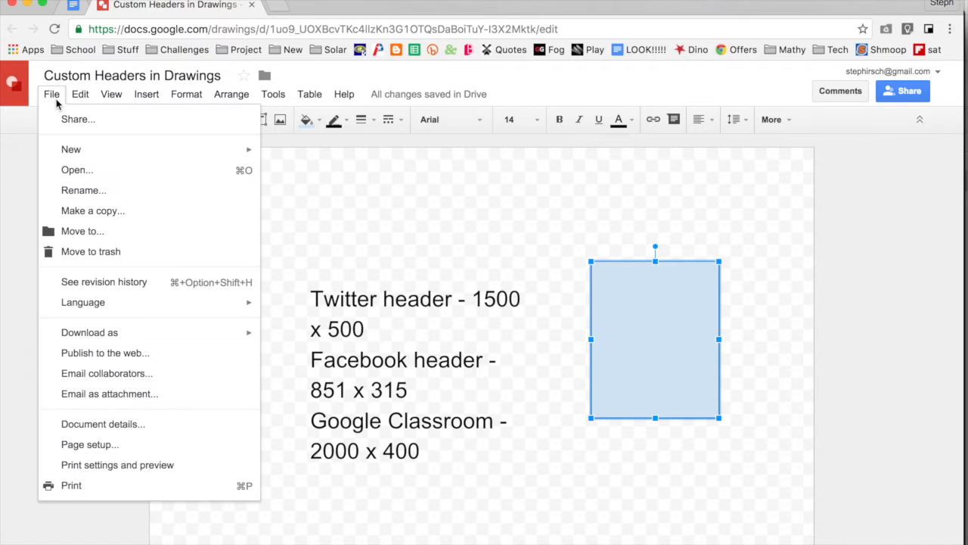
mouse_move(117, 340)
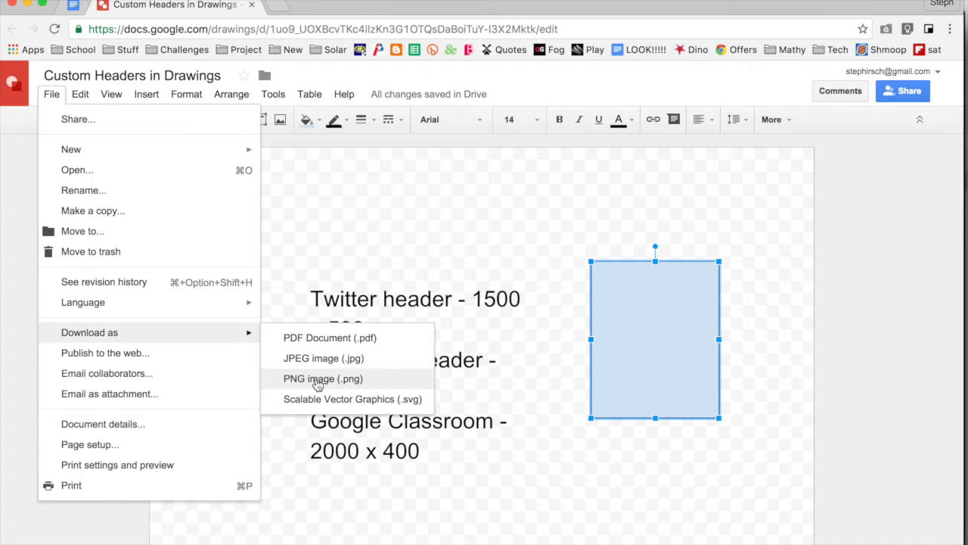
click(766, 201)
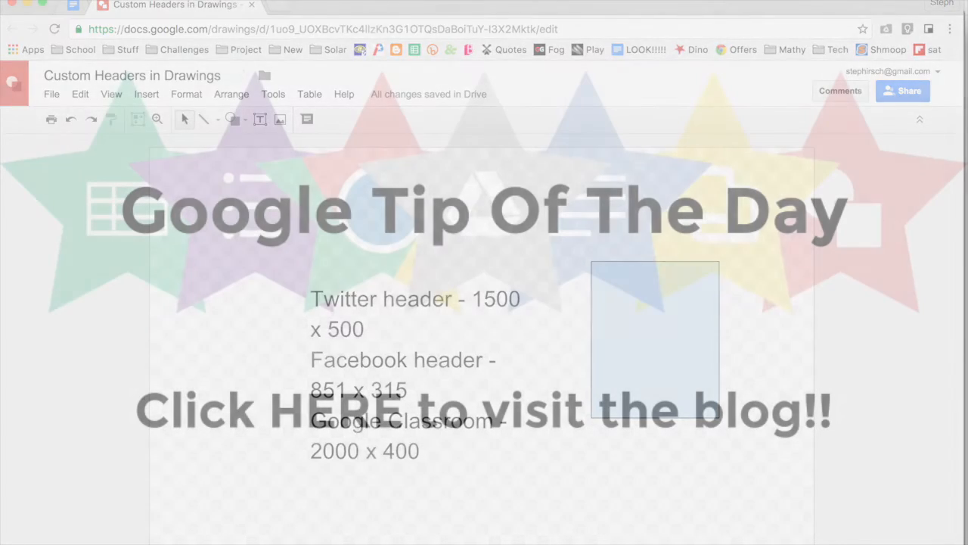